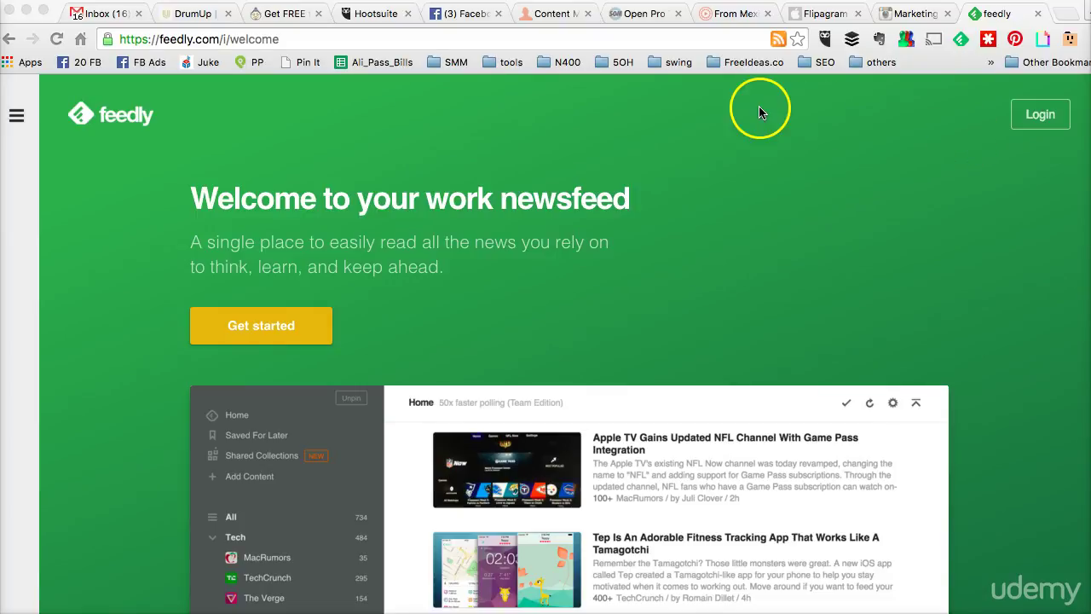
Step: Trim the welcome path from the address so plain feedly.com loads
{"action": "left_click", "coordinate": [219, 41]}
{"action": "left_click_drag", "start_coordinate": [220, 39], "coordinate": [347, 51]}
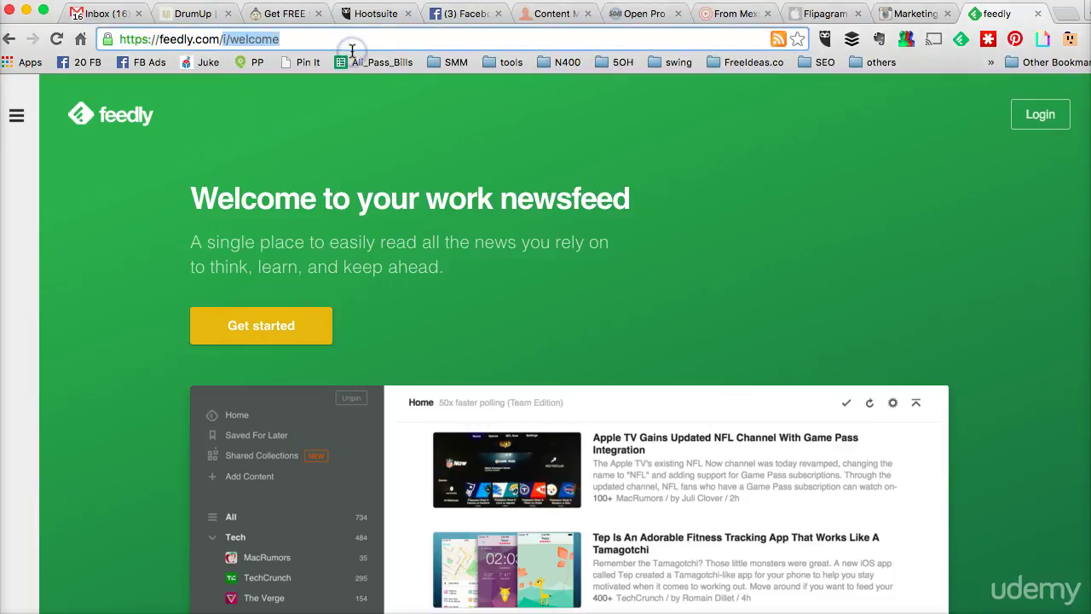
{"action": "key", "text": "BackSpace"}
{"action": "key", "text": "Return"}
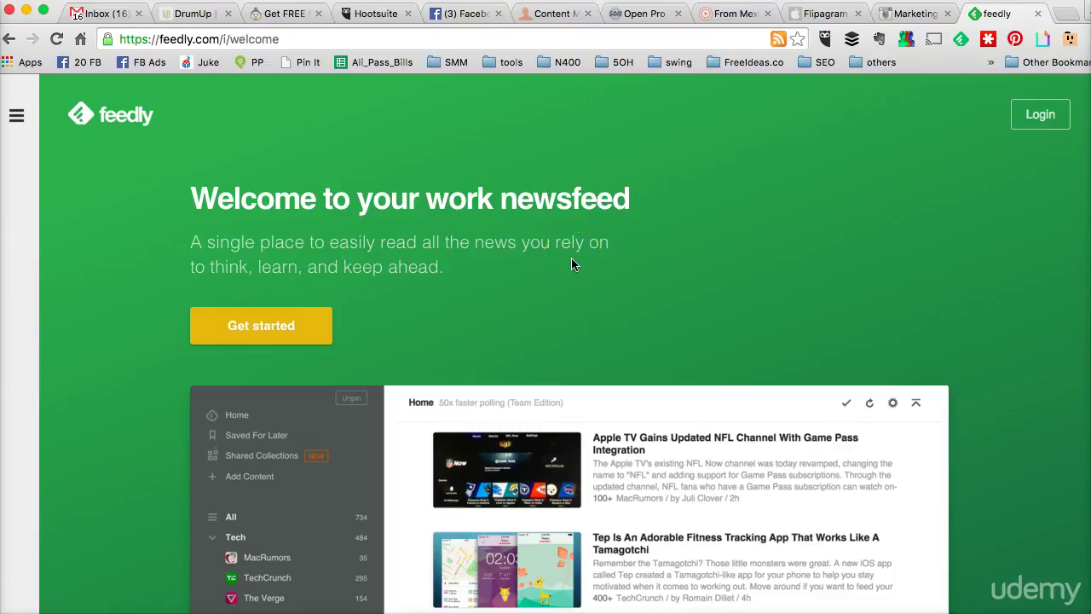
Step: Log in to Feedly with the Google account
{"action": "scroll", "coordinate": [571, 264], "scroll_direction": "down", "scroll_amount": 2}
{"action": "scroll", "coordinate": [571, 264], "scroll_direction": "down", "scroll_amount": 3}
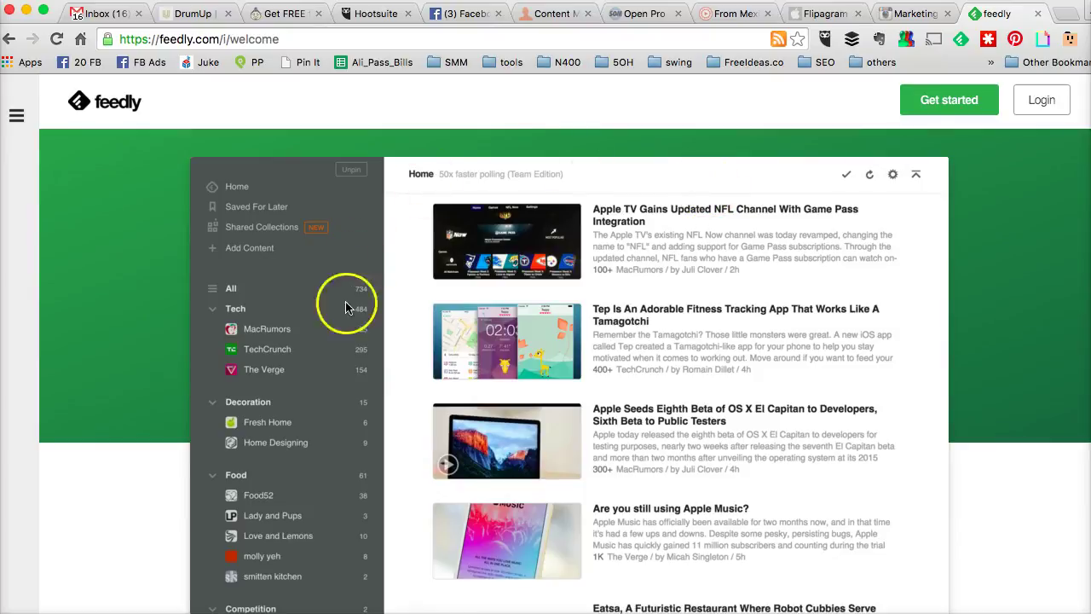
{"action": "scroll", "coordinate": [689, 347], "scroll_direction": "down", "scroll_amount": 3}
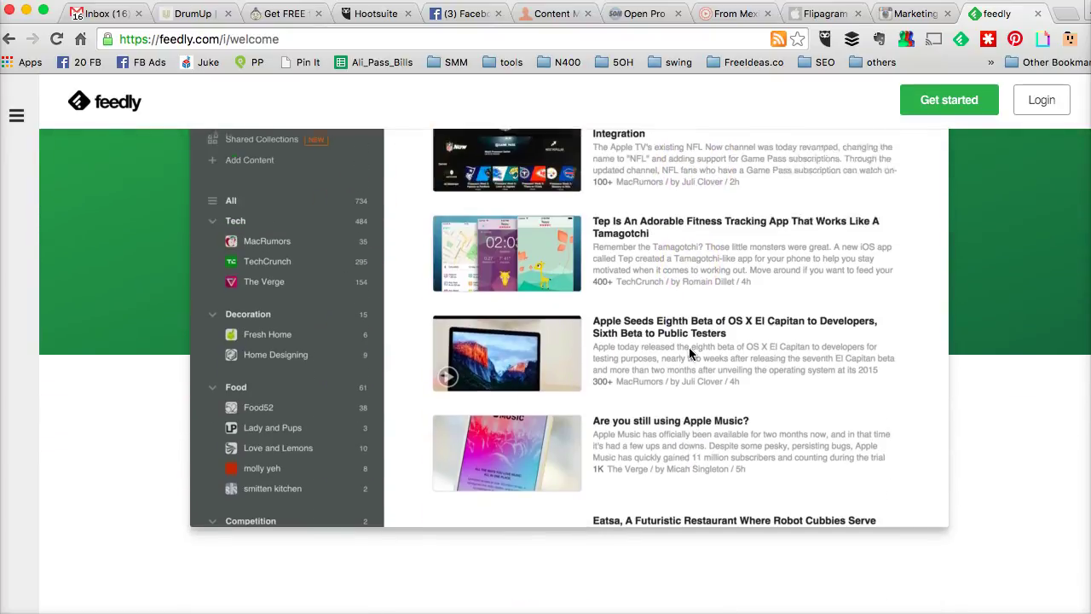
{"action": "scroll", "coordinate": [688, 349], "scroll_direction": "up", "scroll_amount": 3}
{"action": "scroll", "coordinate": [689, 350], "scroll_direction": "up", "scroll_amount": 2}
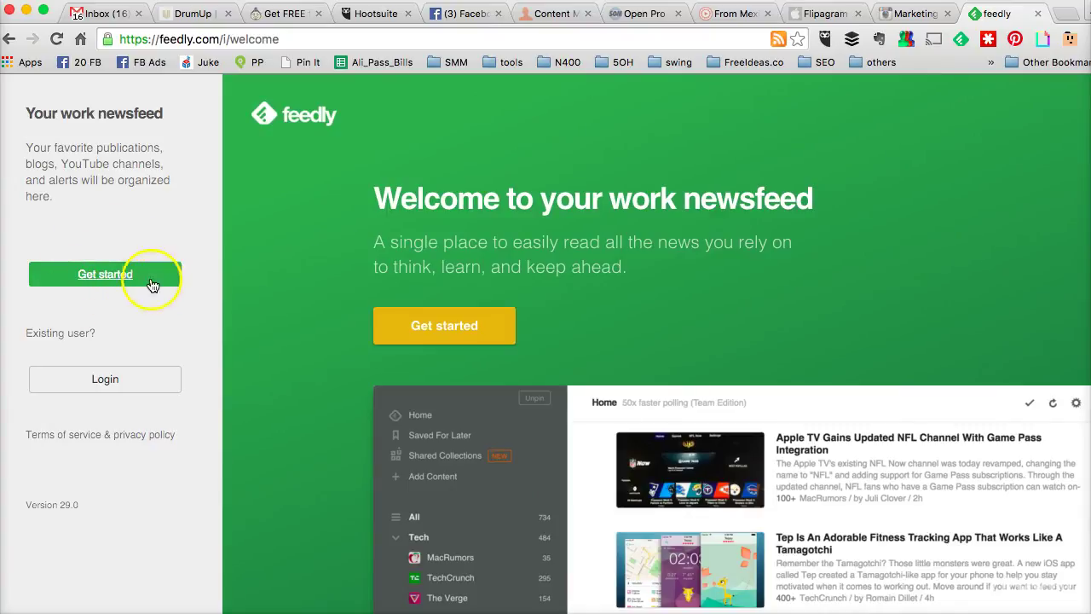
{"action": "left_click", "coordinate": [141, 380]}
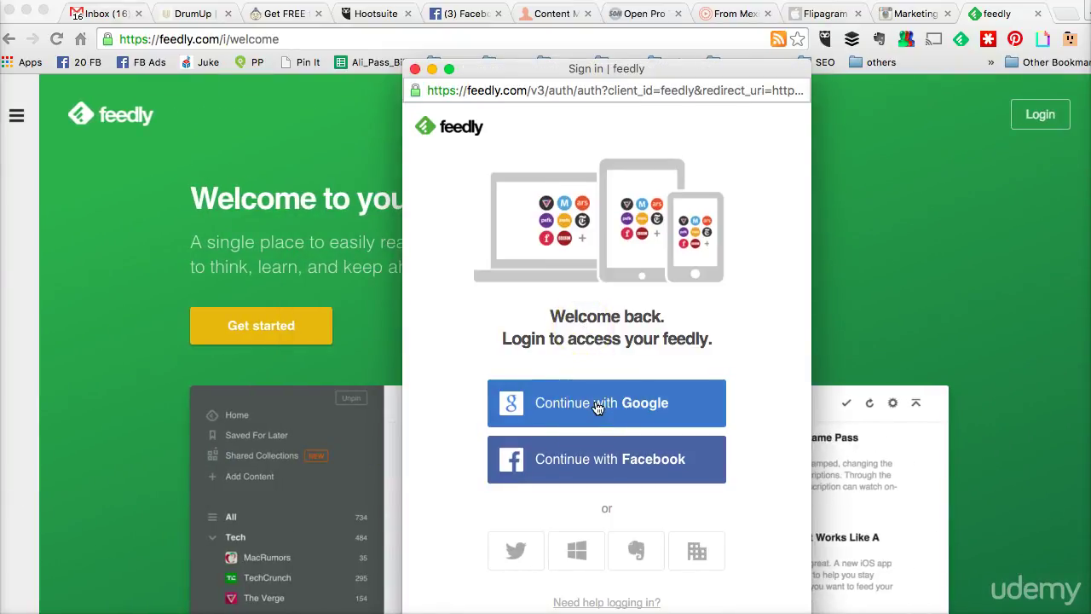
{"action": "left_click", "coordinate": [599, 405]}
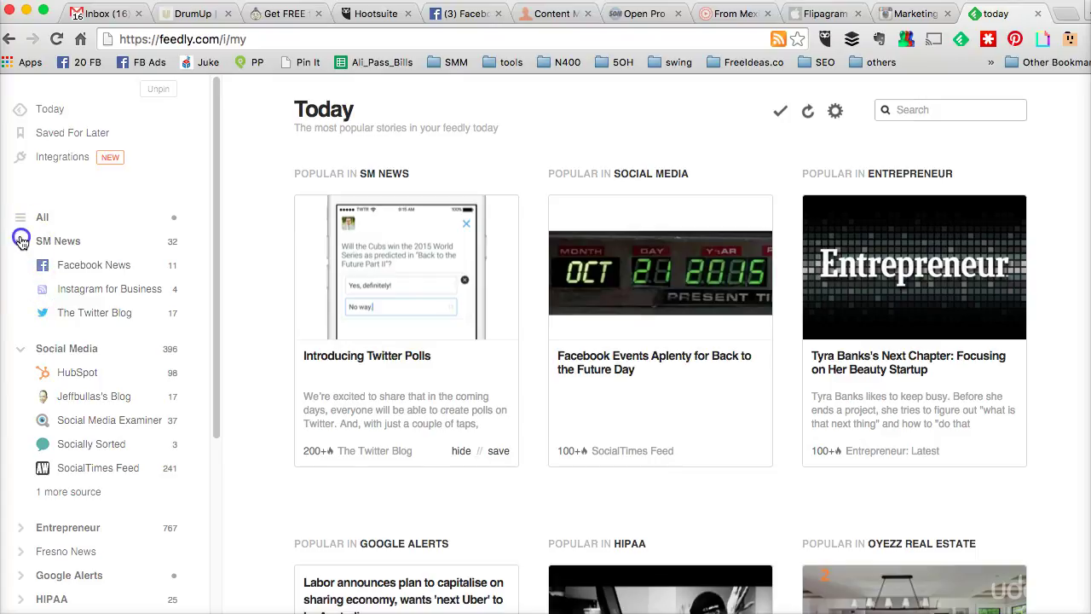
Step: Expand Sharing Economy and open its 171 articles from Shareable New Articles and sharing economy
{"action": "scroll", "coordinate": [120, 262], "scroll_direction": "down", "scroll_amount": 4}
{"action": "scroll", "coordinate": [120, 263], "scroll_direction": "up", "scroll_amount": 3}
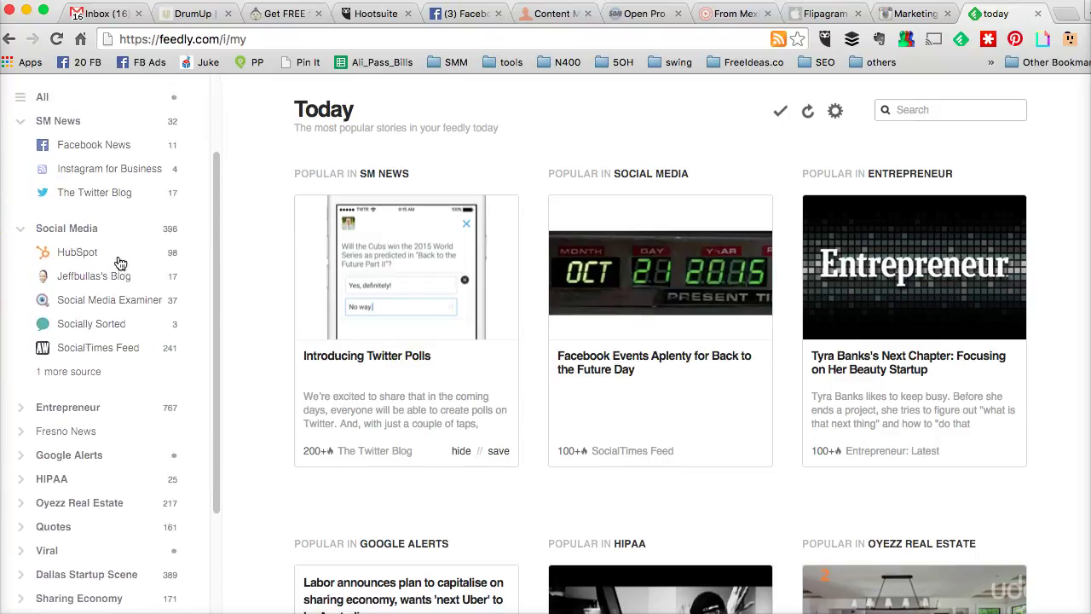
{"action": "scroll", "coordinate": [120, 262], "scroll_direction": "down", "scroll_amount": 4}
{"action": "scroll", "coordinate": [122, 286], "scroll_direction": "down", "scroll_amount": 1}
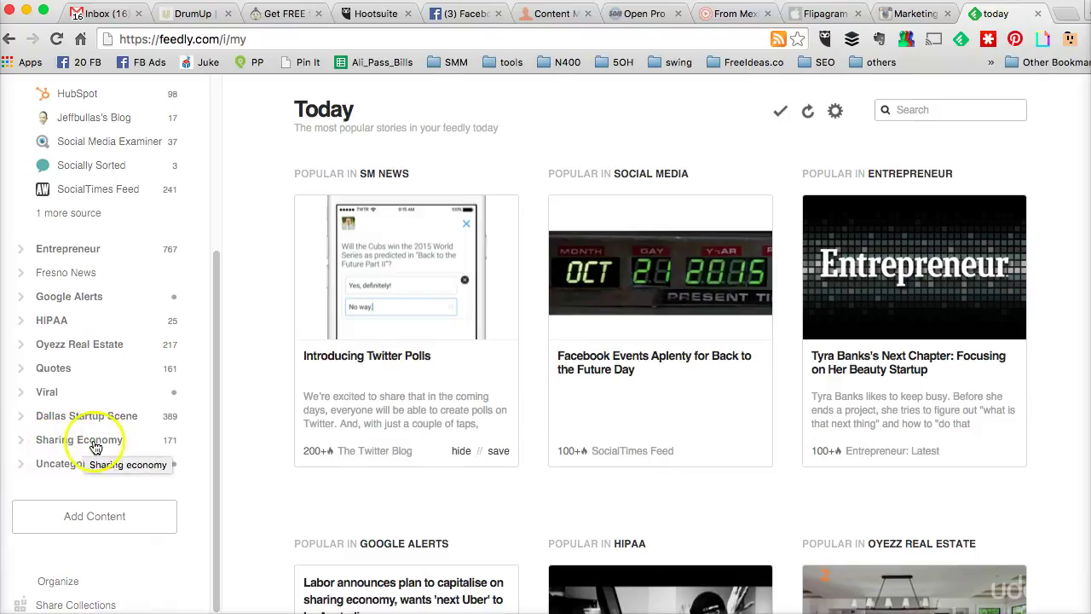
{"action": "left_click", "coordinate": [22, 441]}
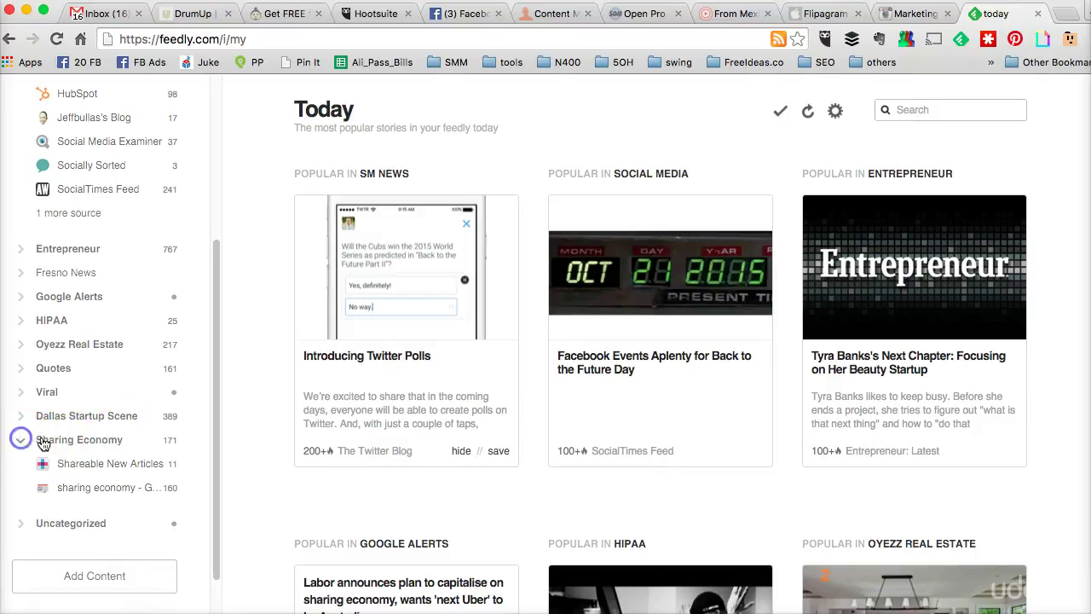
{"action": "left_click", "coordinate": [78, 439]}
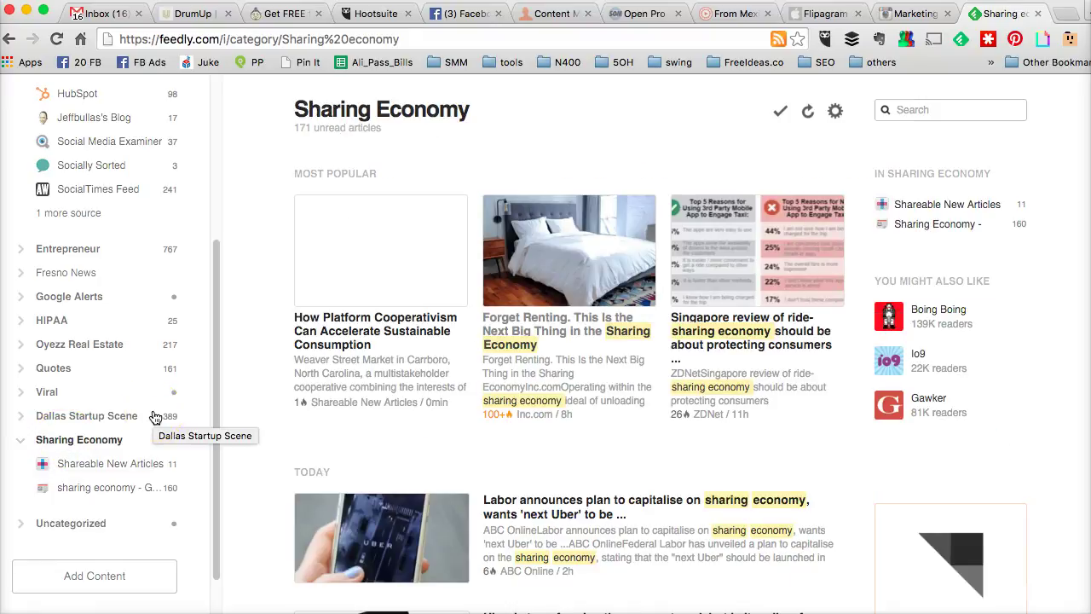
{"action": "left_click", "coordinate": [300, 358]}
{"action": "mouse_move", "coordinate": [568, 340]}
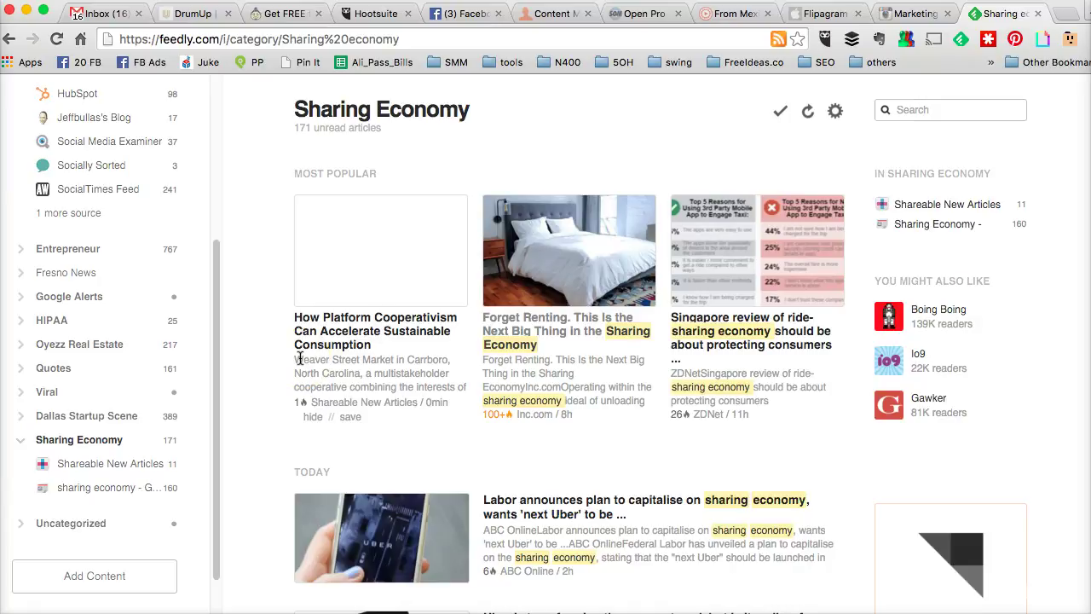
{"action": "mouse_move", "coordinate": [568, 256]}
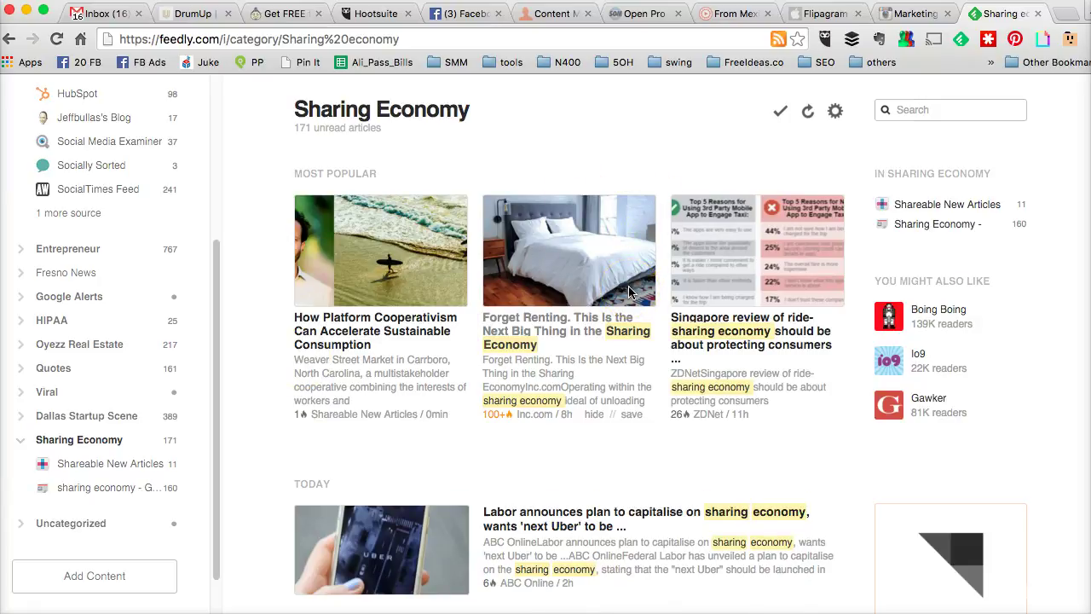
{"action": "left_click", "coordinate": [26, 442]}
{"action": "left_click", "coordinate": [97, 578]}
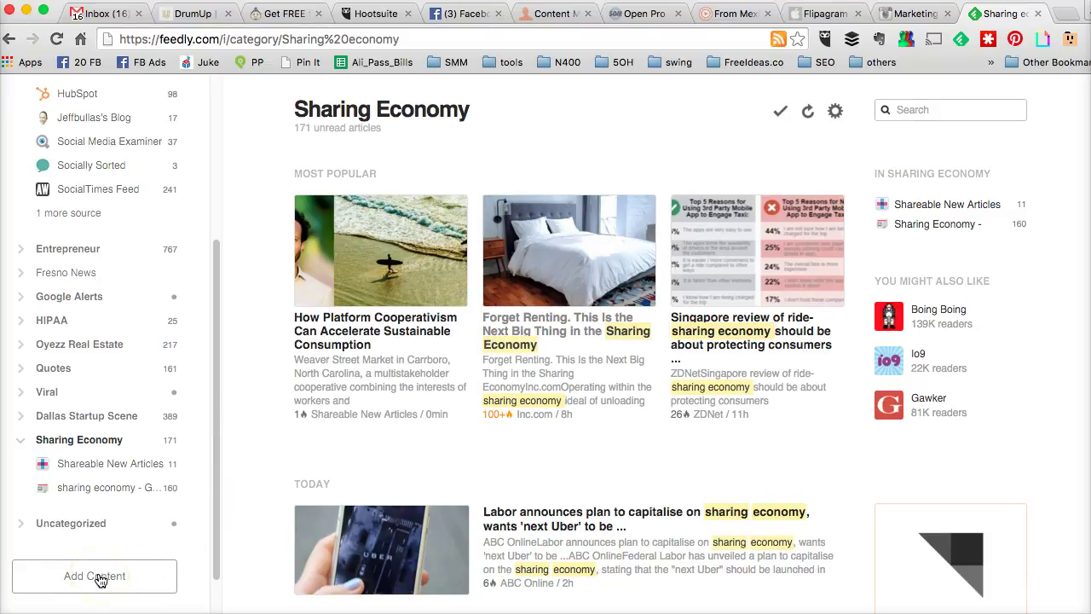
Step: Browse the curated collections on the Discover page
{"action": "left_click", "coordinate": [99, 578]}
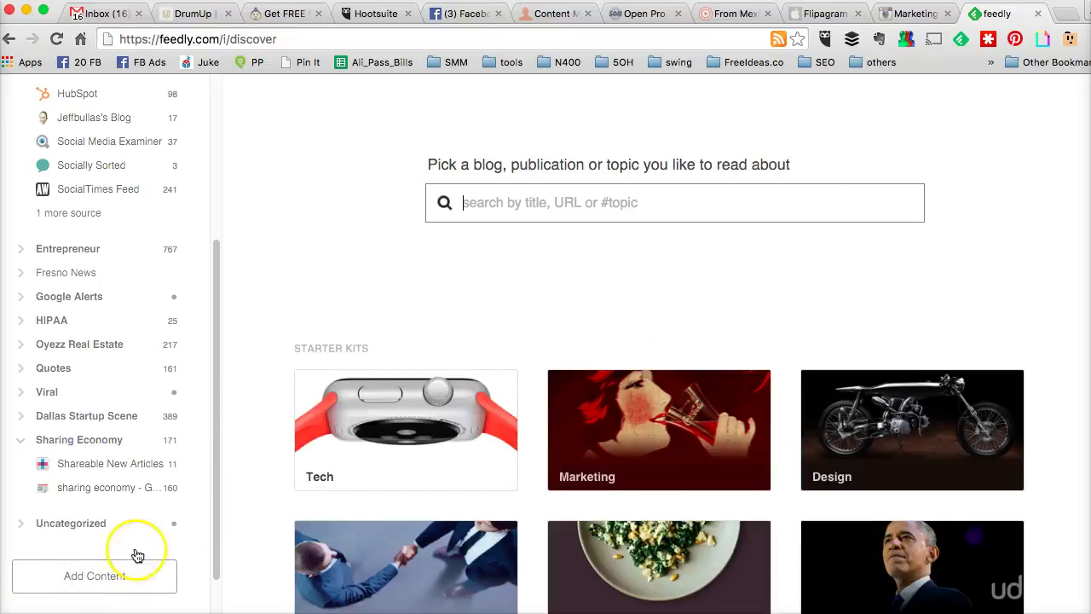
{"action": "left_click", "coordinate": [483, 213]}
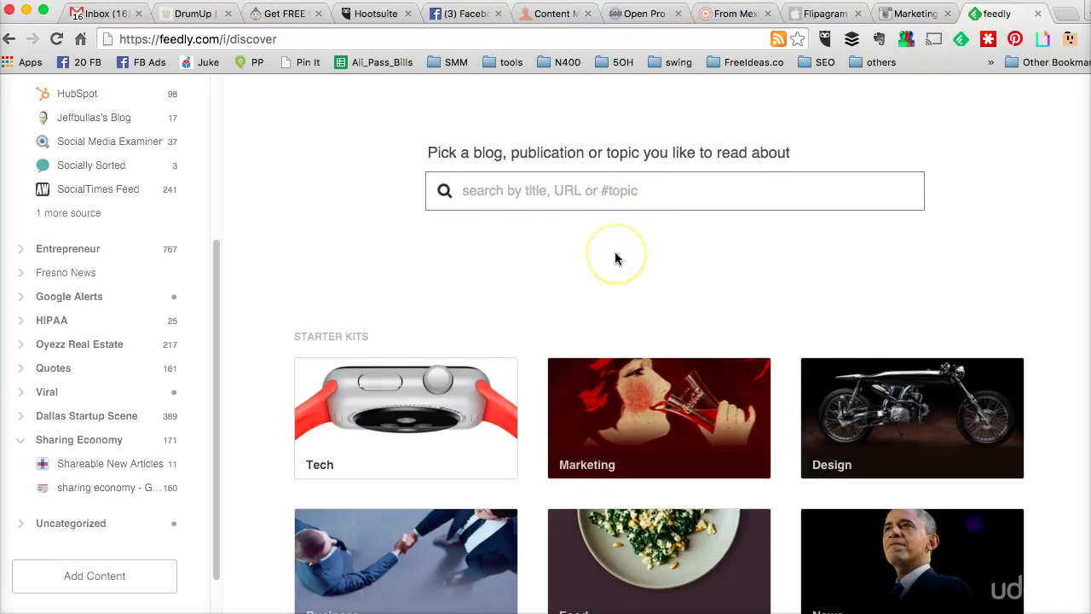
{"action": "scroll", "coordinate": [614, 251], "scroll_direction": "down", "scroll_amount": 3}
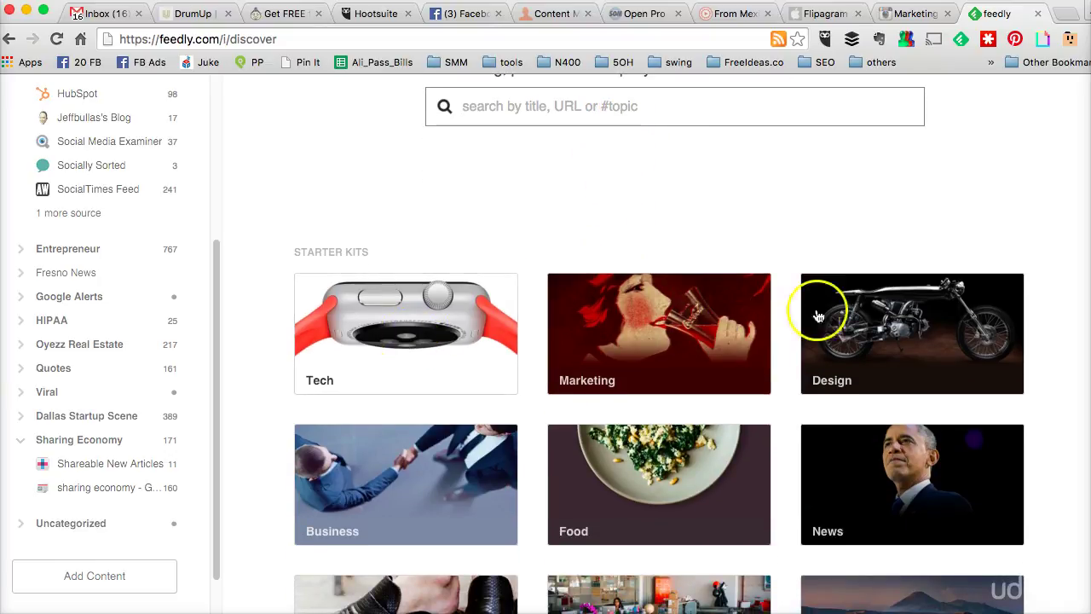
{"action": "scroll", "coordinate": [836, 311], "scroll_direction": "down", "scroll_amount": 2}
{"action": "scroll", "coordinate": [836, 311], "scroll_direction": "down", "scroll_amount": 2}
{"action": "scroll", "coordinate": [836, 312], "scroll_direction": "down", "scroll_amount": 2}
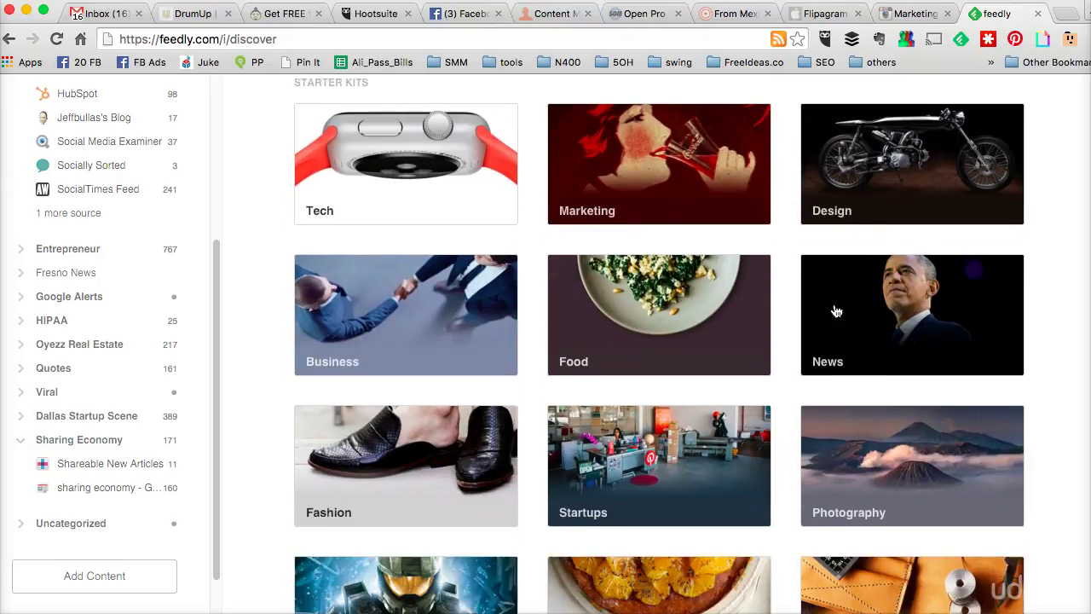
{"action": "scroll", "coordinate": [836, 311], "scroll_direction": "down", "scroll_amount": 2}
{"action": "scroll", "coordinate": [836, 311], "scroll_direction": "down", "scroll_amount": 3}
{"action": "scroll", "coordinate": [836, 311], "scroll_direction": "down", "scroll_amount": 2}
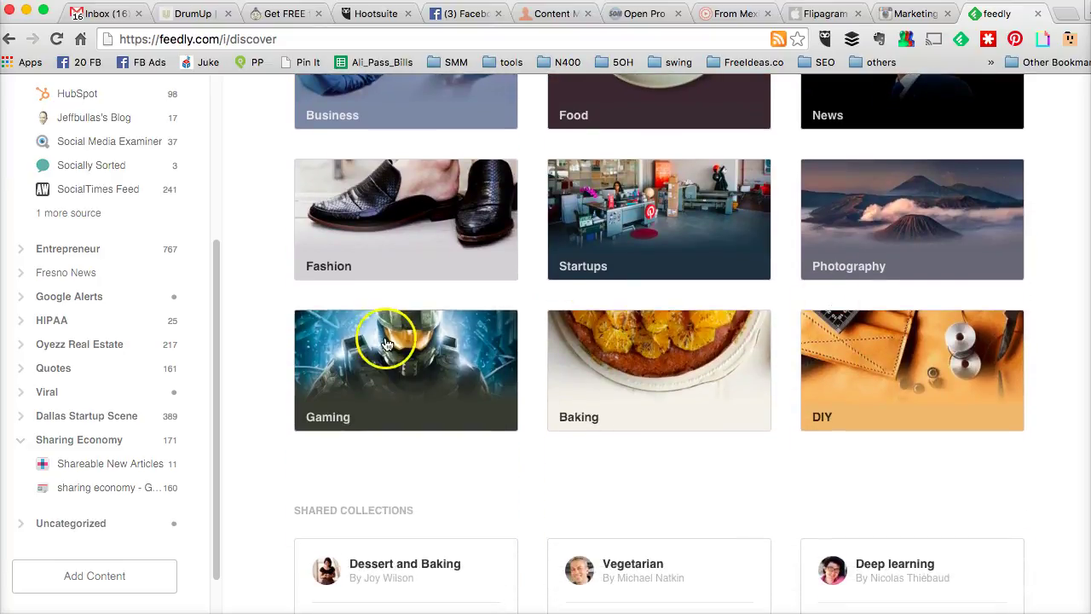
{"action": "scroll", "coordinate": [836, 287], "scroll_direction": "down", "scroll_amount": 3}
{"action": "scroll", "coordinate": [827, 285], "scroll_direction": "down", "scroll_amount": 1}
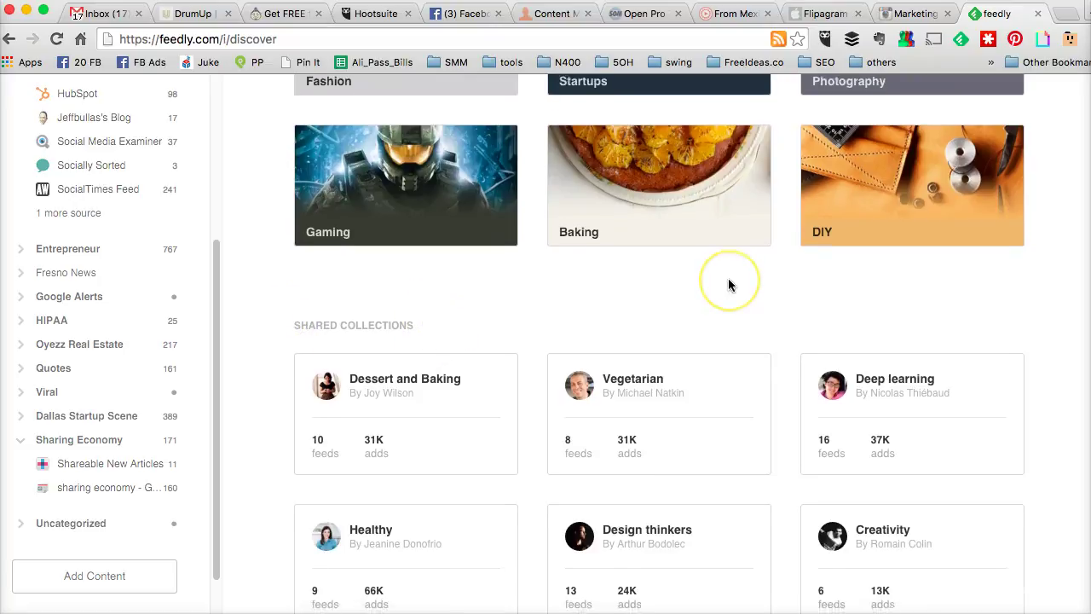
{"action": "scroll", "coordinate": [728, 278], "scroll_direction": "down", "scroll_amount": 3}
{"action": "scroll", "coordinate": [727, 284], "scroll_direction": "down", "scroll_amount": 3}
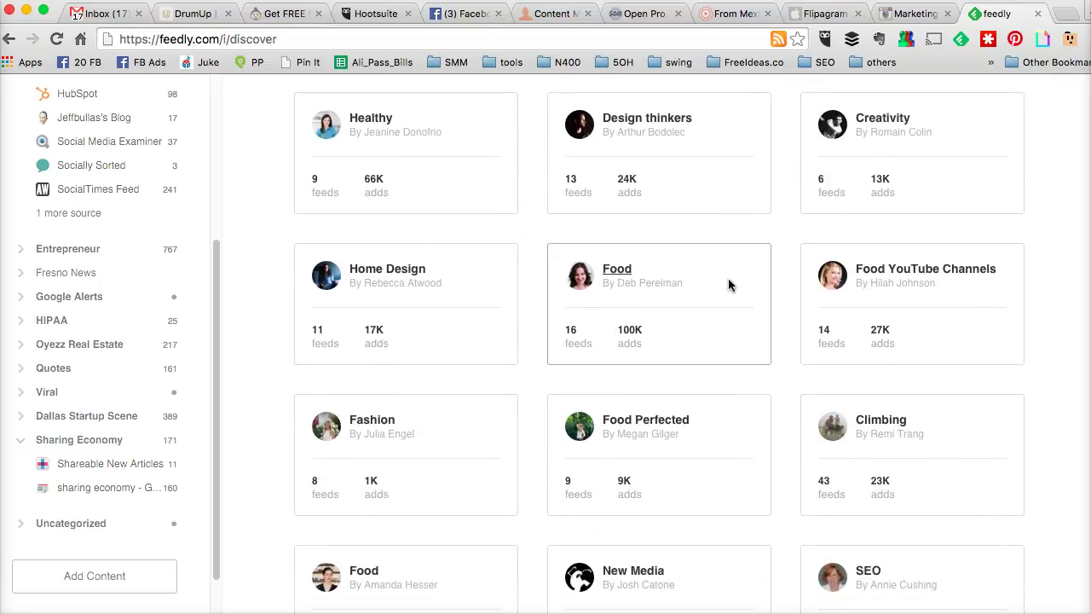
{"action": "scroll", "coordinate": [728, 284], "scroll_direction": "down", "scroll_amount": 2}
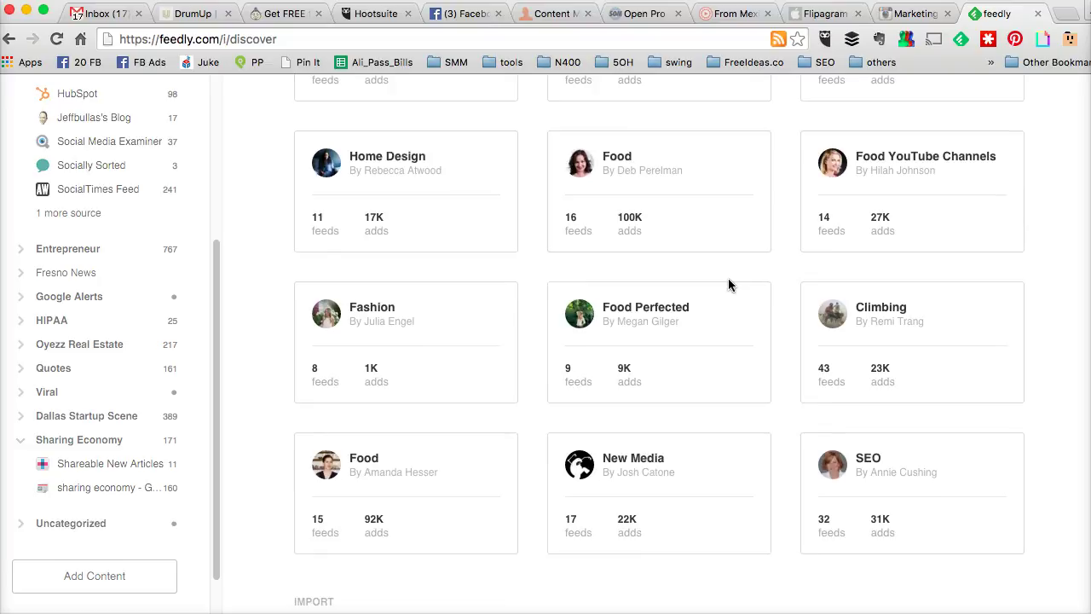
{"action": "scroll", "coordinate": [728, 284], "scroll_direction": "down", "scroll_amount": 2}
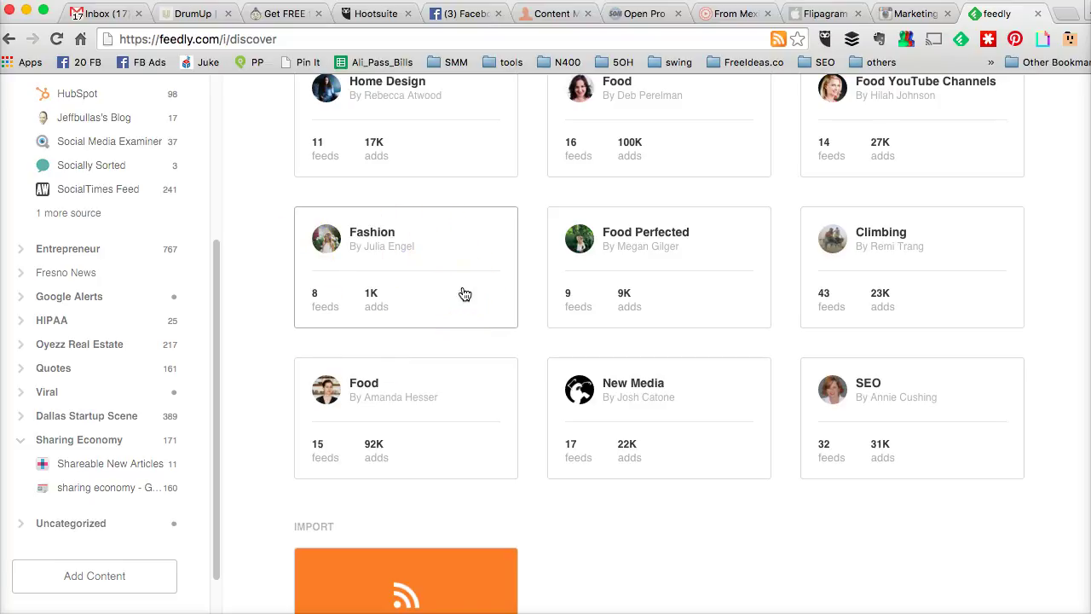
{"action": "scroll", "coordinate": [464, 294], "scroll_direction": "down", "scroll_amount": 1}
{"action": "scroll", "coordinate": [464, 294], "scroll_direction": "down", "scroll_amount": 2}
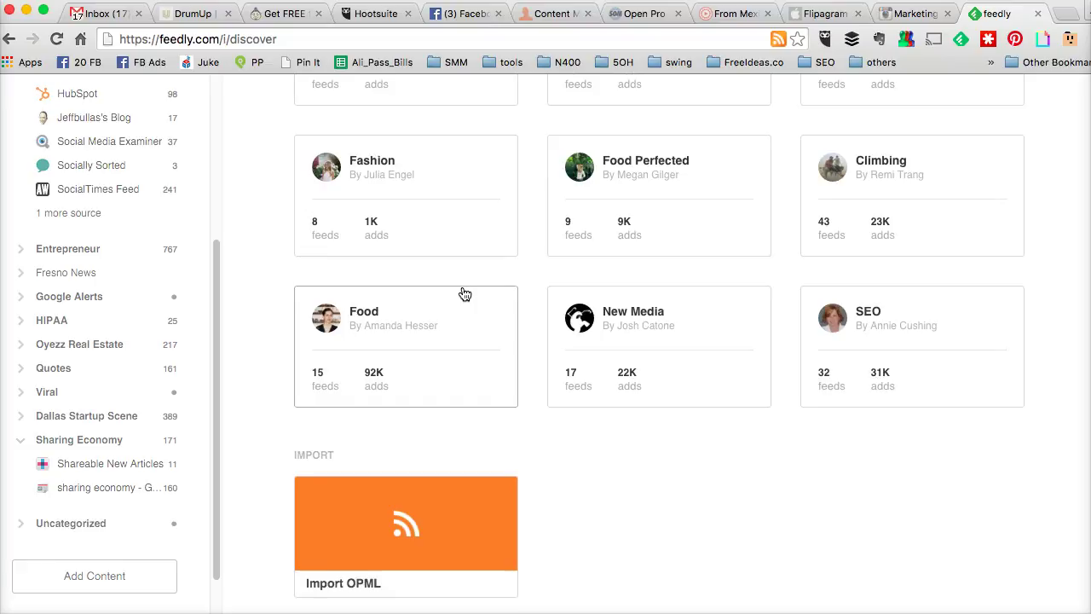
Step: Return to the top of Discover and focus the blog or topic search box
{"action": "scroll", "coordinate": [465, 294], "scroll_direction": "up", "scroll_amount": 3}
{"action": "scroll", "coordinate": [464, 294], "scroll_direction": "up", "scroll_amount": 2}
{"action": "scroll", "coordinate": [464, 294], "scroll_direction": "up", "scroll_amount": 6}
{"action": "scroll", "coordinate": [464, 294], "scroll_direction": "up", "scroll_amount": 6}
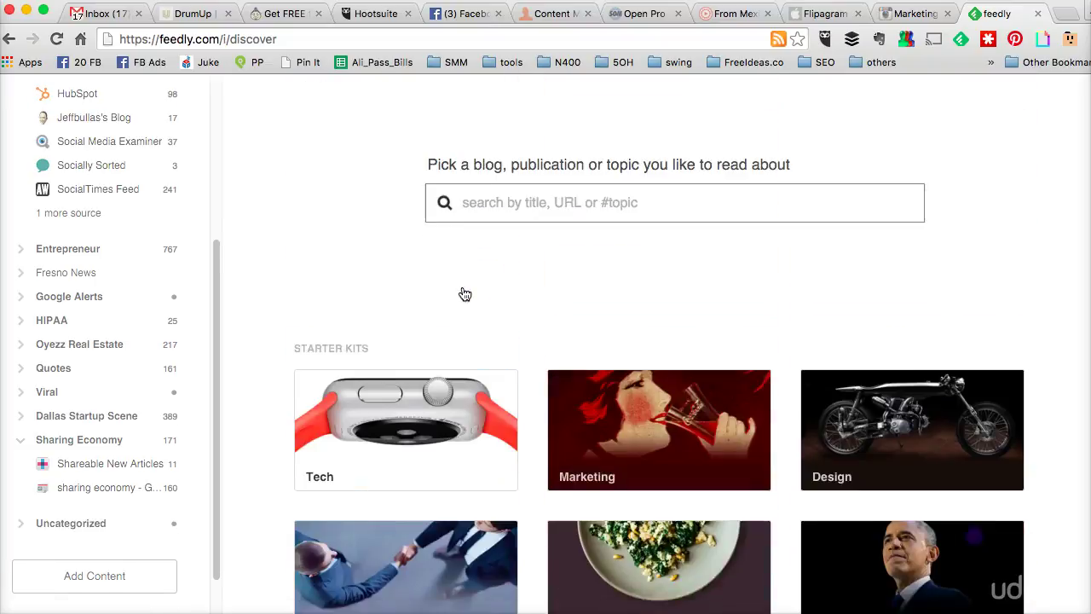
{"action": "left_click", "coordinate": [535, 202]}
Step: Search 'home decor' and show the matching home decor sites
{"action": "type", "text": "home d"}
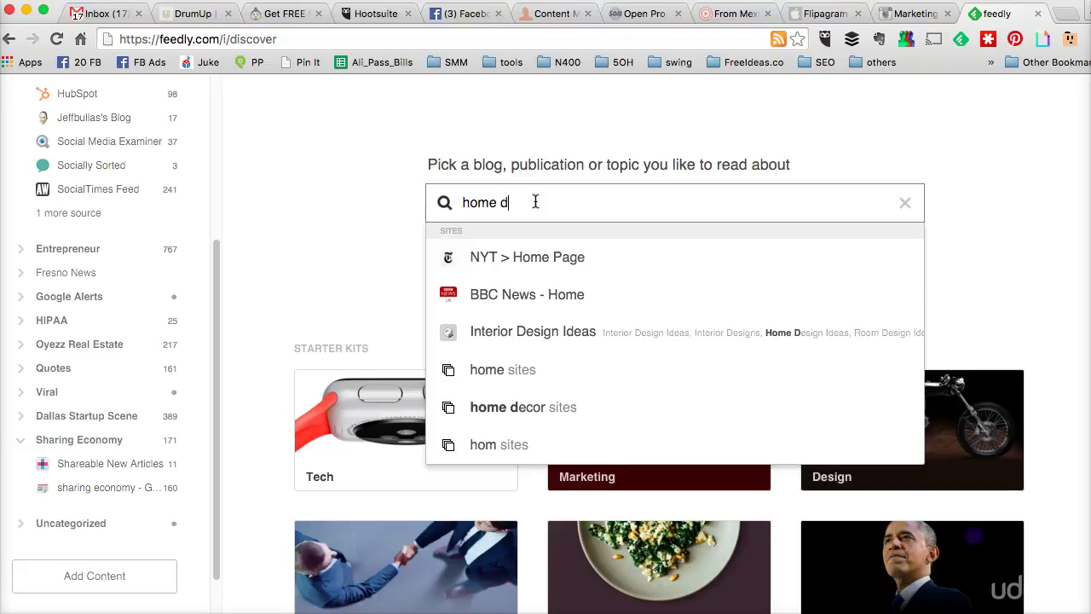
{"action": "type", "text": "ecor"}
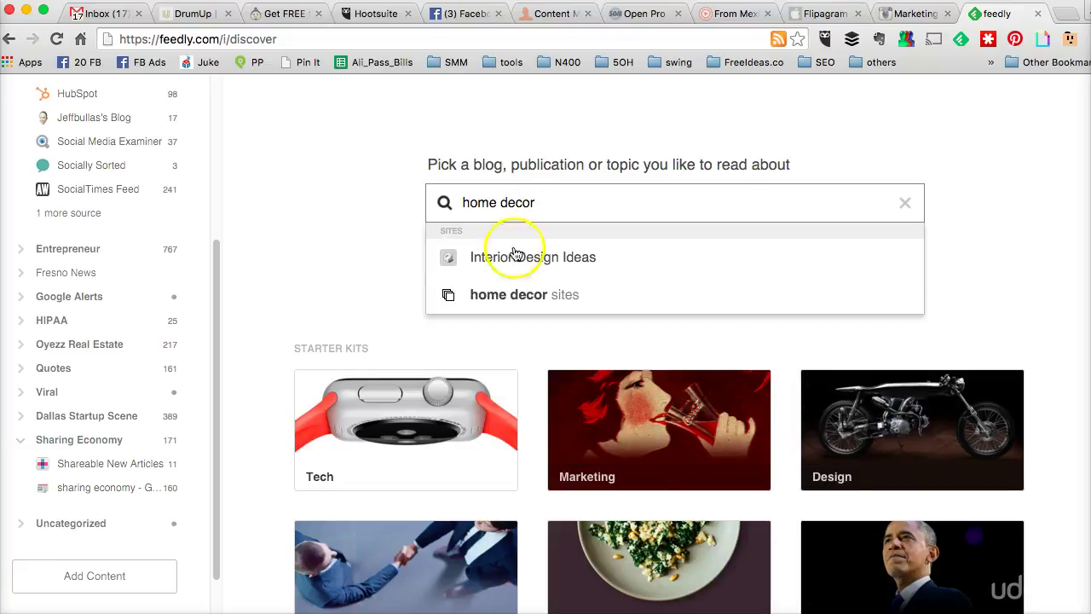
{"action": "left_click", "coordinate": [504, 295]}
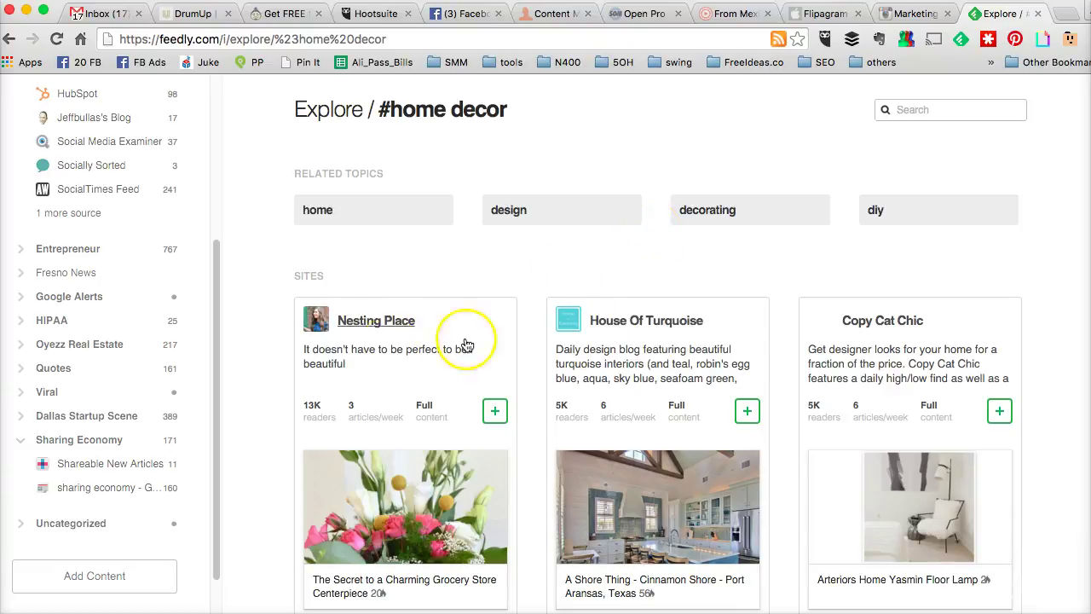
{"action": "scroll", "coordinate": [782, 349], "scroll_direction": "down", "scroll_amount": 1}
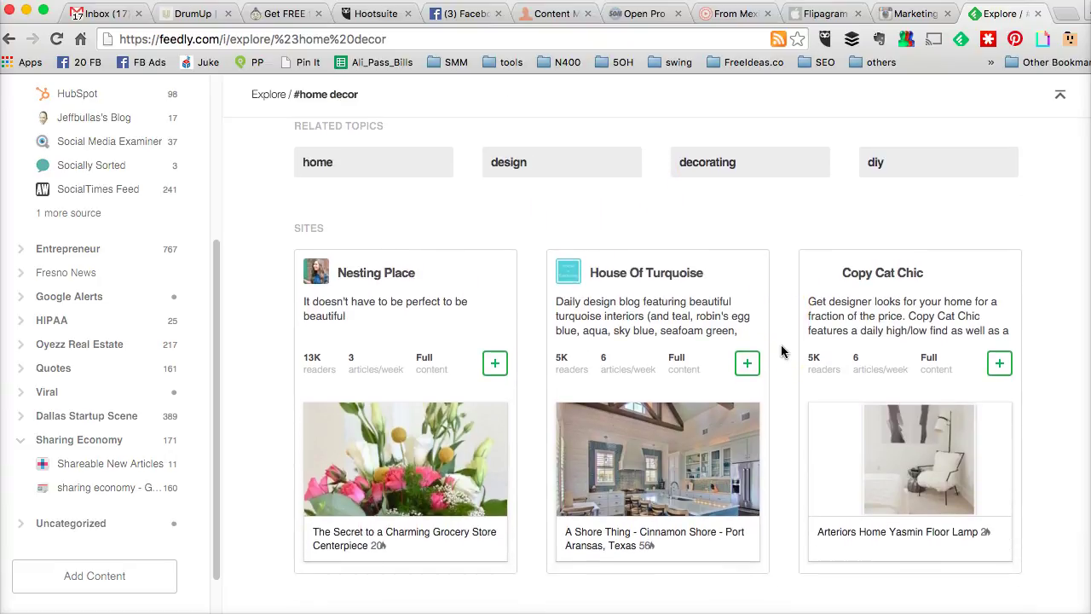
{"action": "scroll", "coordinate": [781, 349], "scroll_direction": "down", "scroll_amount": 1}
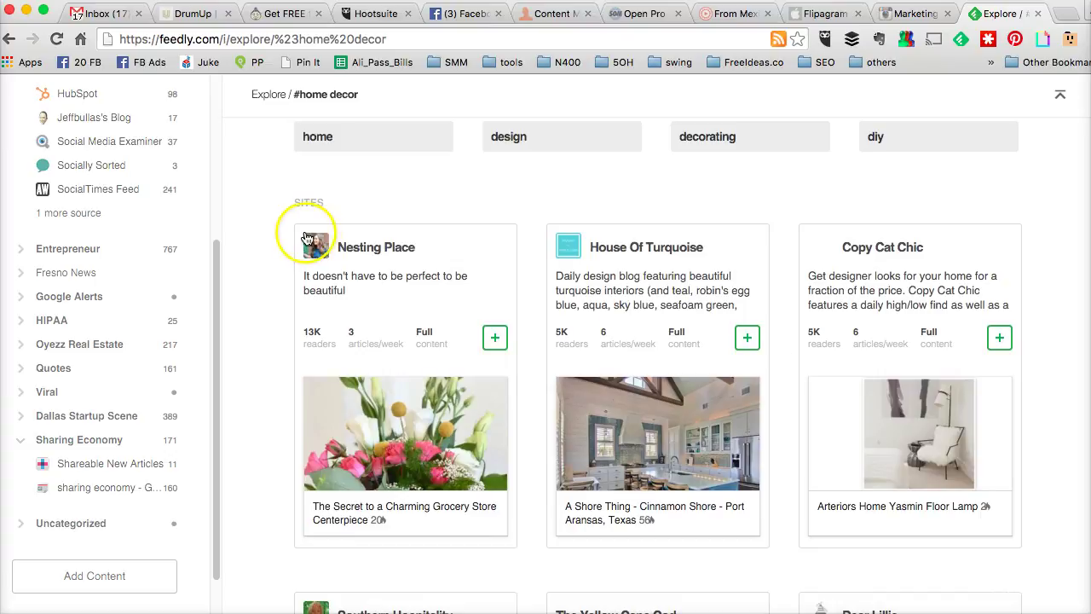
Step: Preview the Nesting Place blog and browse its recent posts
{"action": "left_click", "coordinate": [382, 248]}
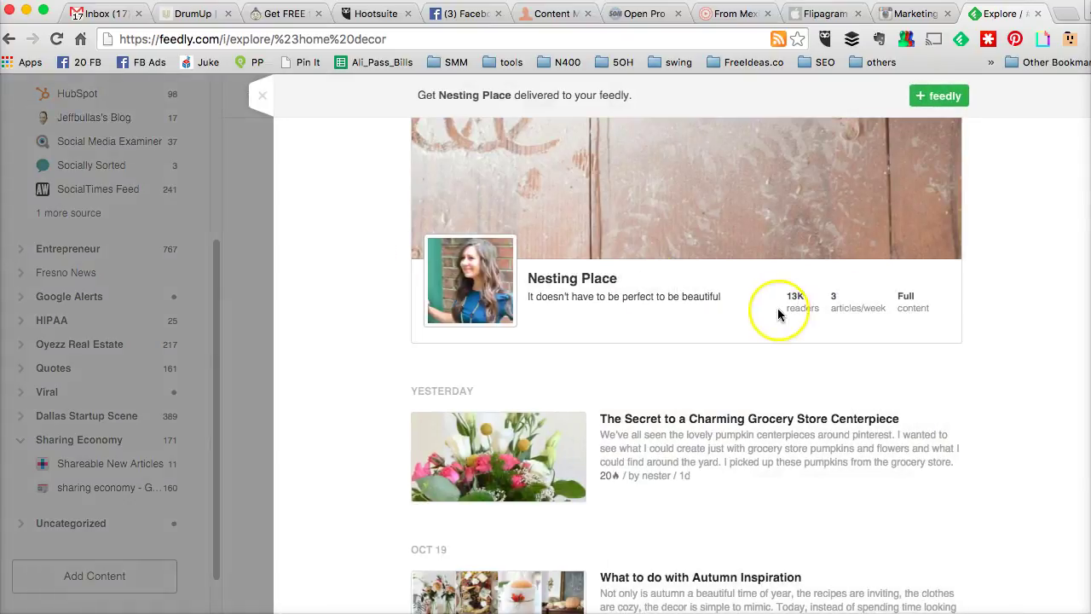
{"action": "scroll", "coordinate": [779, 311], "scroll_direction": "down", "scroll_amount": 3}
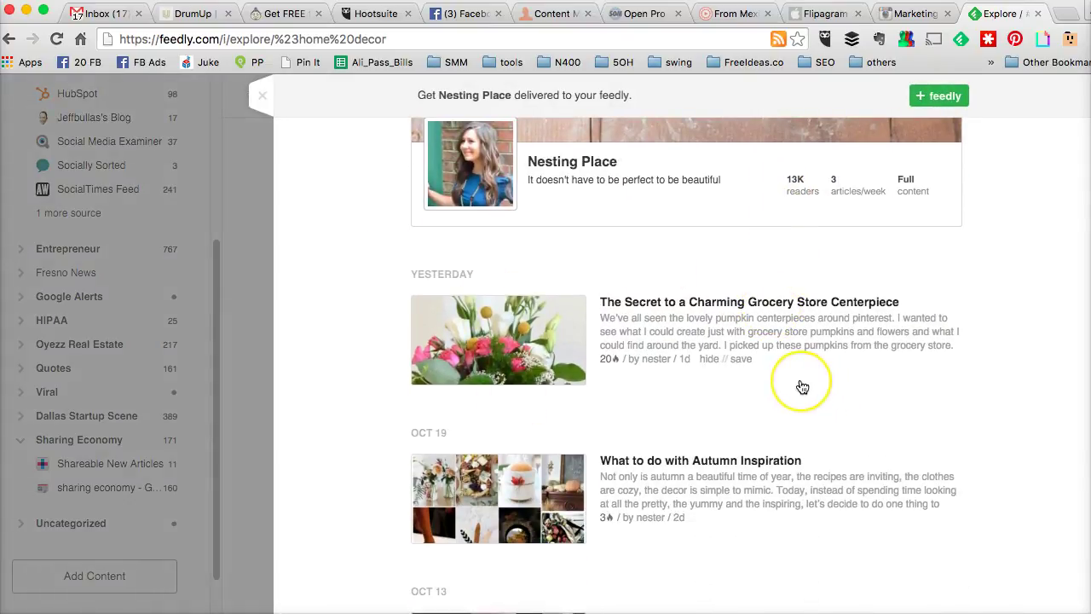
{"action": "scroll", "coordinate": [802, 387], "scroll_direction": "down", "scroll_amount": 3}
{"action": "scroll", "coordinate": [802, 387], "scroll_direction": "down", "scroll_amount": 1}
{"action": "scroll", "coordinate": [802, 387], "scroll_direction": "down", "scroll_amount": 4}
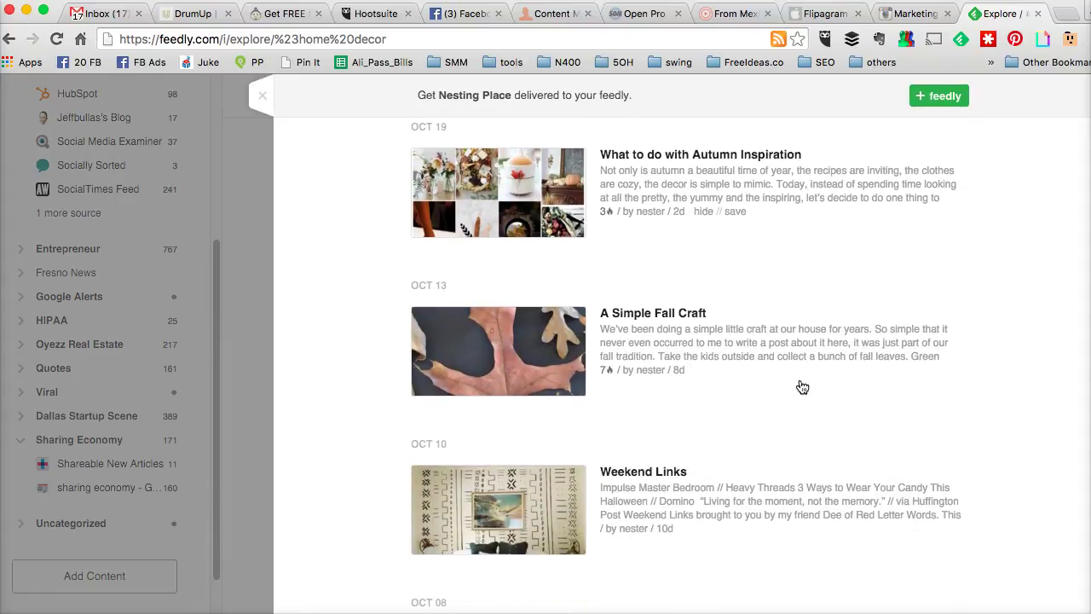
{"action": "scroll", "coordinate": [802, 387], "scroll_direction": "down", "scroll_amount": 4}
{"action": "scroll", "coordinate": [801, 387], "scroll_direction": "up", "scroll_amount": 2}
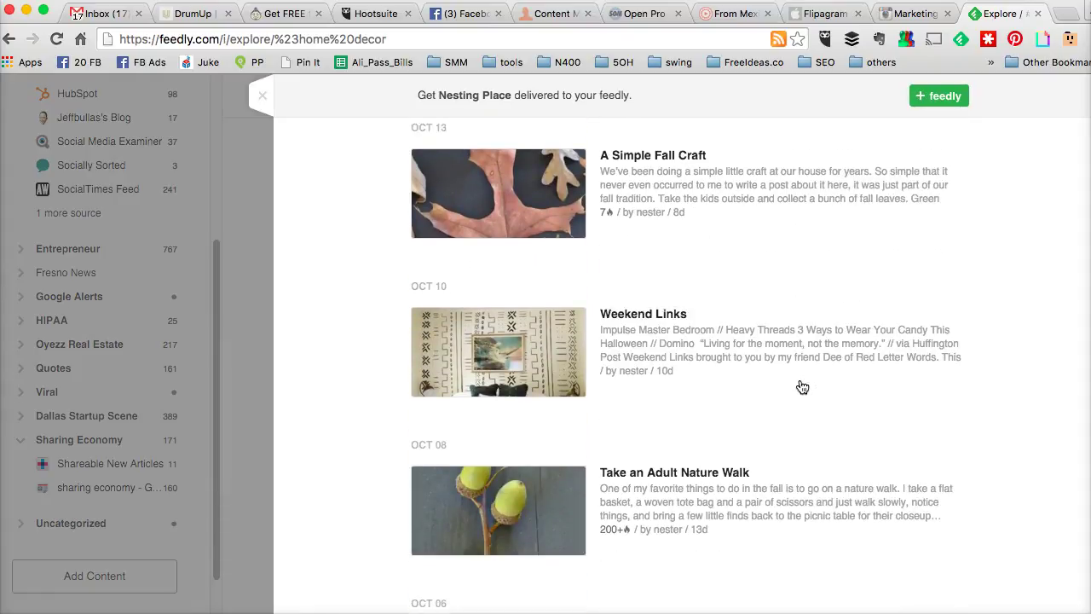
{"action": "scroll", "coordinate": [802, 386], "scroll_direction": "up", "scroll_amount": 5}
{"action": "scroll", "coordinate": [802, 387], "scroll_direction": "up", "scroll_amount": 1}
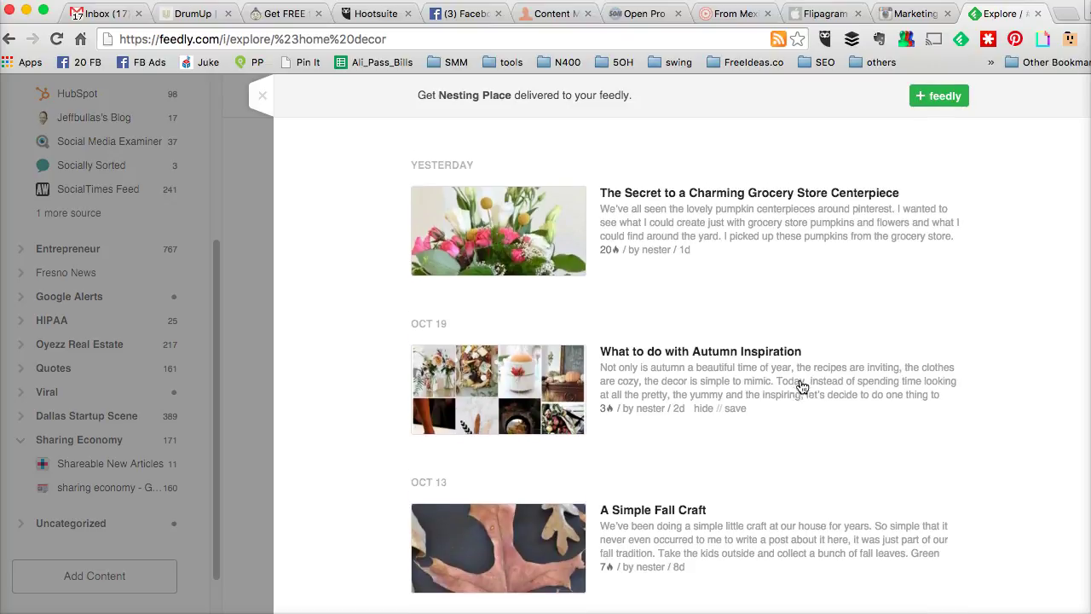
{"action": "scroll", "coordinate": [802, 387], "scroll_direction": "up", "scroll_amount": 2}
{"action": "scroll", "coordinate": [796, 381], "scroll_direction": "up", "scroll_amount": 1}
{"action": "scroll", "coordinate": [791, 376], "scroll_direction": "up", "scroll_amount": 2}
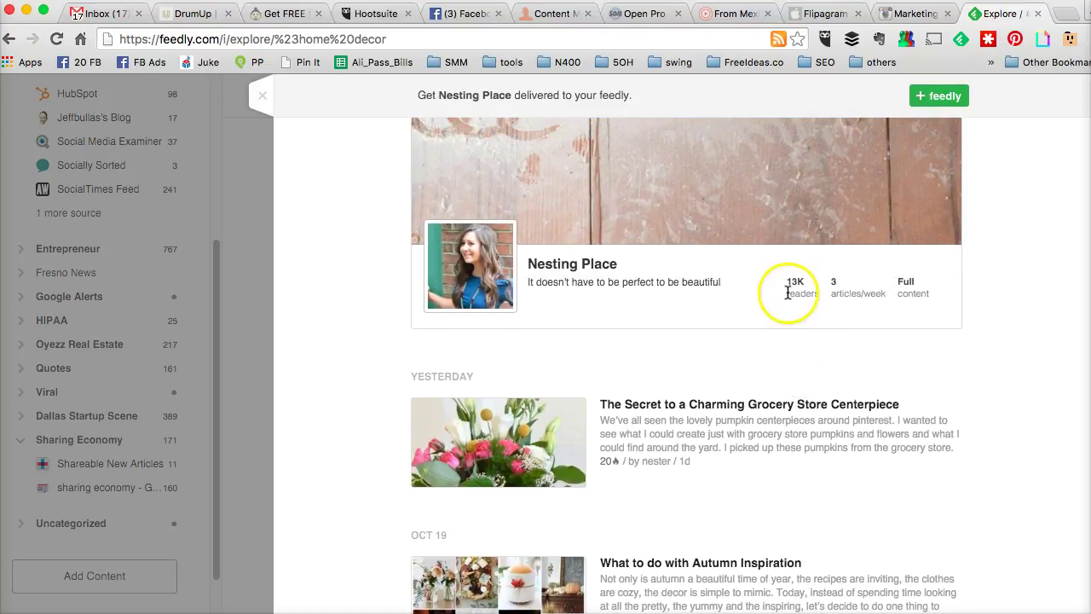
Step: Begin adding Nesting Place to the feeds via '+ feedly'
{"action": "left_click", "coordinate": [942, 96]}
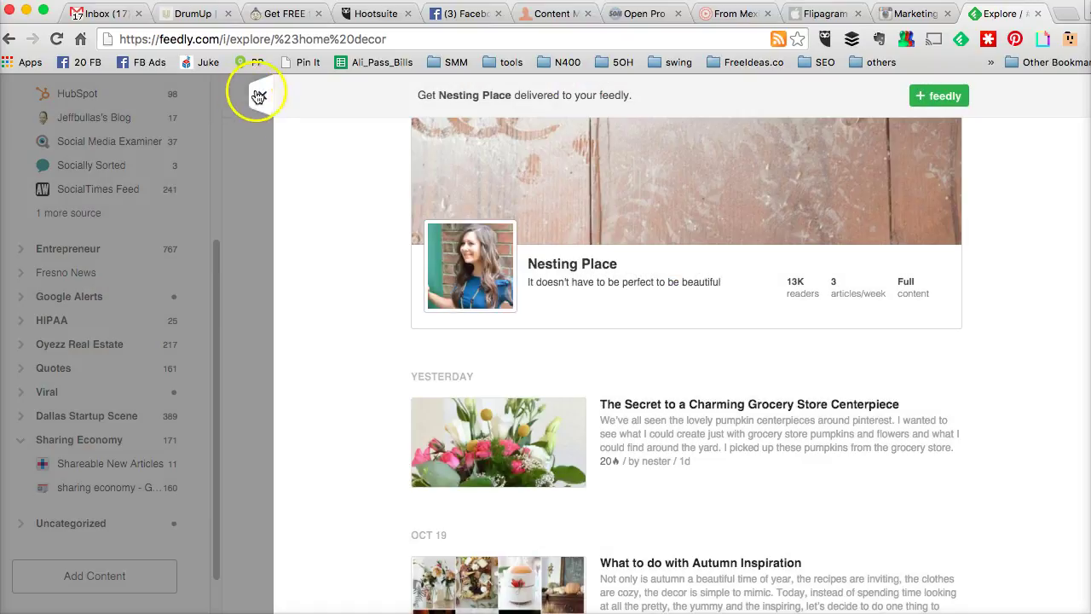
Step: Finish adding Nesting Place and return to Sharing Economy's 171 unread articles
{"action": "left_click", "coordinate": [260, 95]}
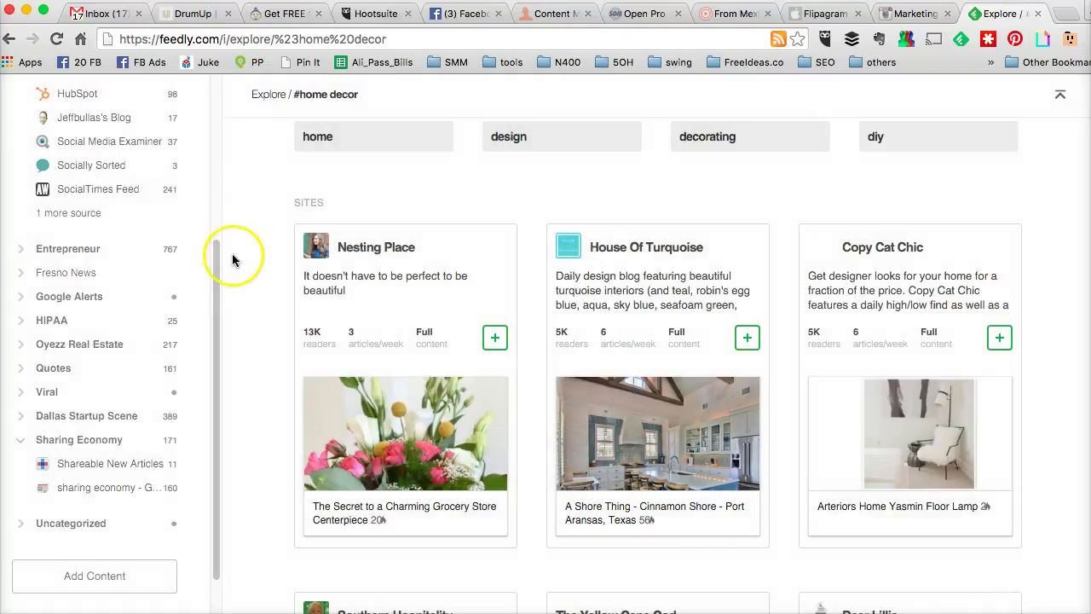
{"action": "scroll", "coordinate": [214, 284], "scroll_direction": "down", "scroll_amount": 1}
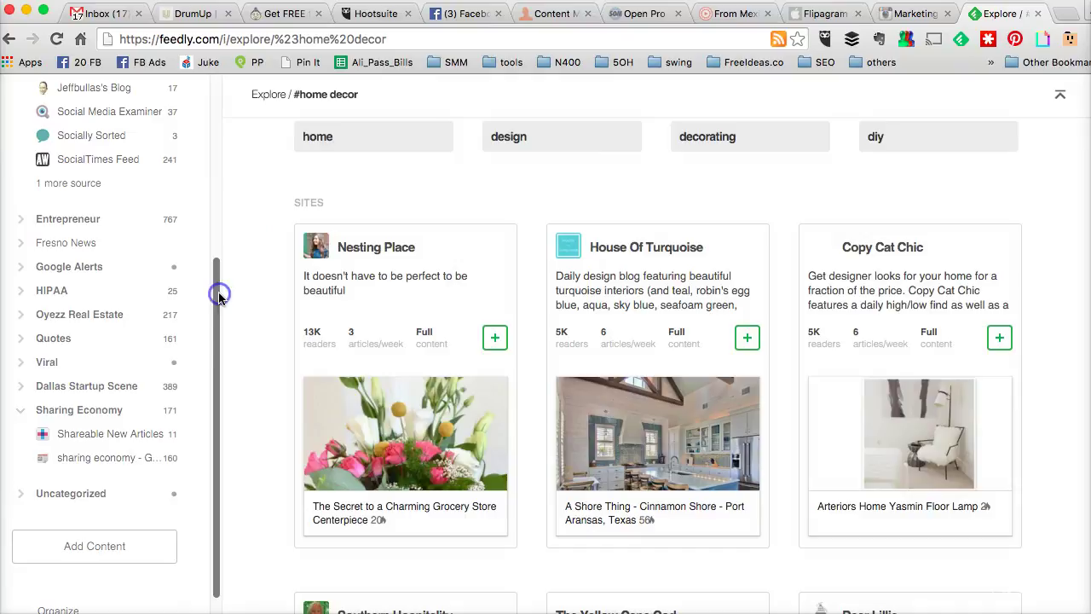
{"action": "left_click", "coordinate": [107, 413]}
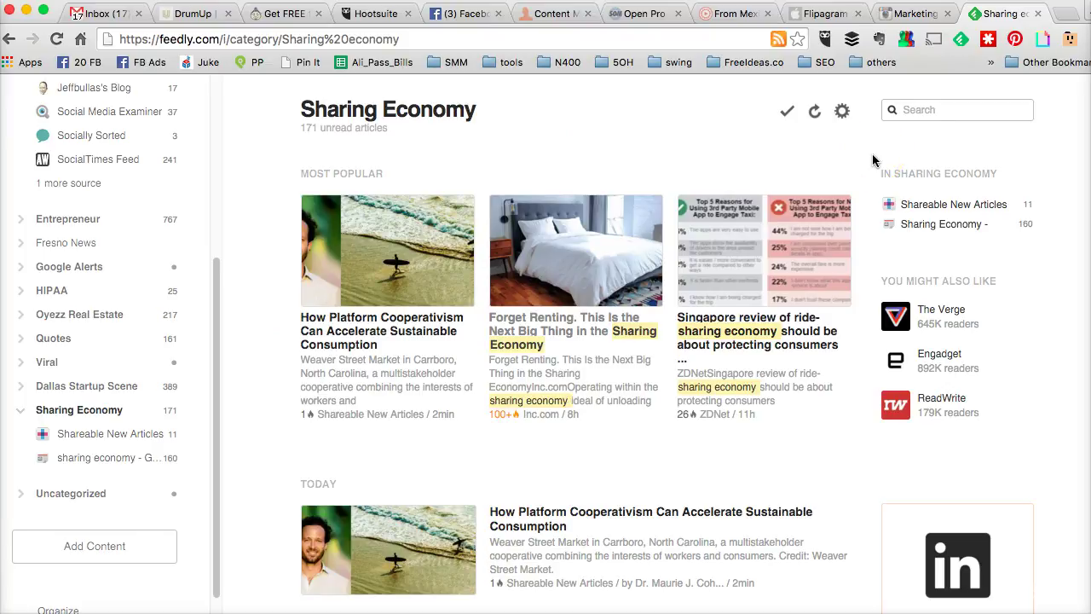
Step: Read the Platform Cooperativism article, then close it back to the list
{"action": "mouse_move", "coordinate": [764, 307]}
{"action": "left_click", "coordinate": [392, 321]}
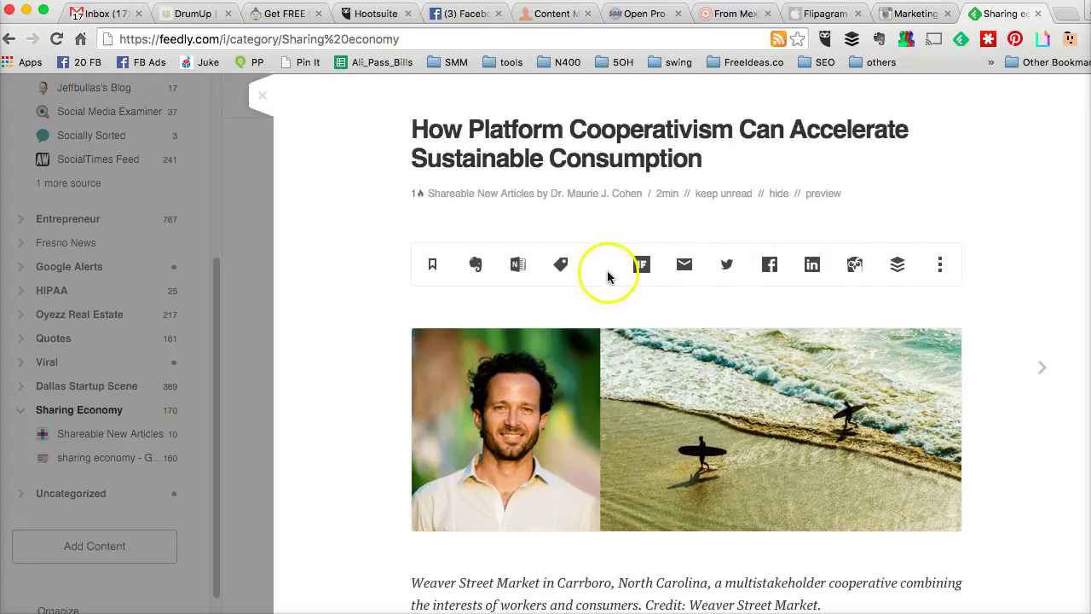
{"action": "left_click", "coordinate": [262, 99]}
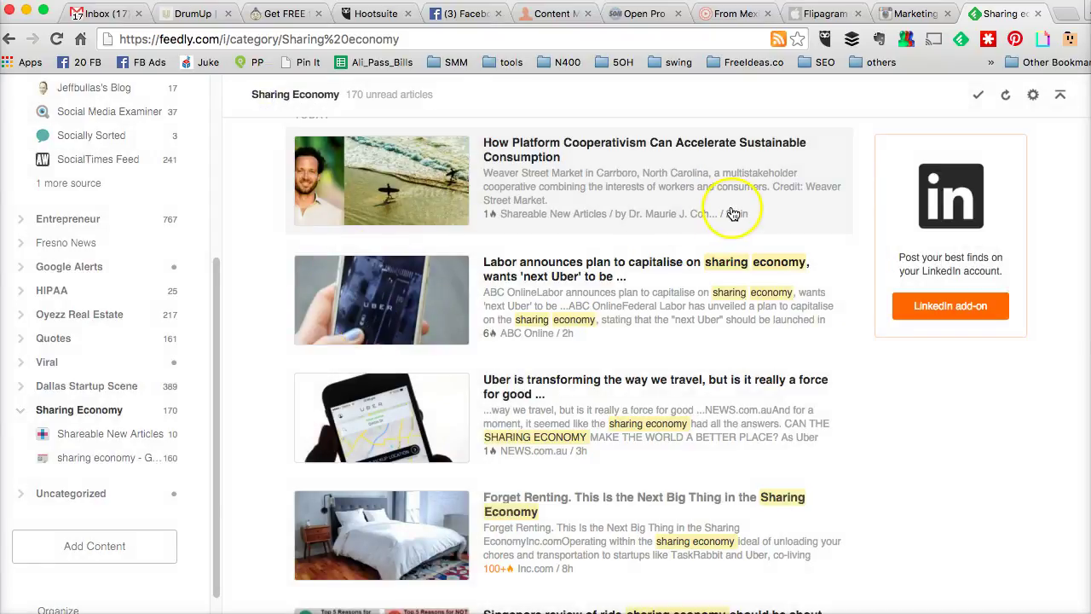